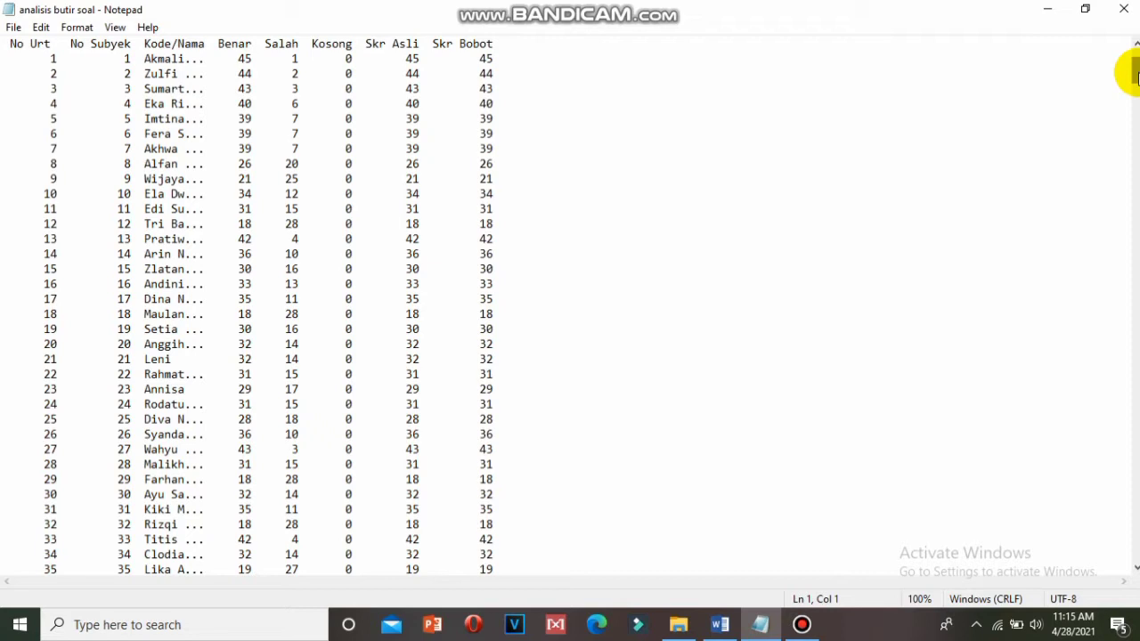
Examine the KORELASI SKOR BUTIR DG SKOR TOTAL table to read each item's correlation and significance.
{"action": "left_click_drag", "start_coordinate": [1137, 77], "coordinate": [1116, 417]}
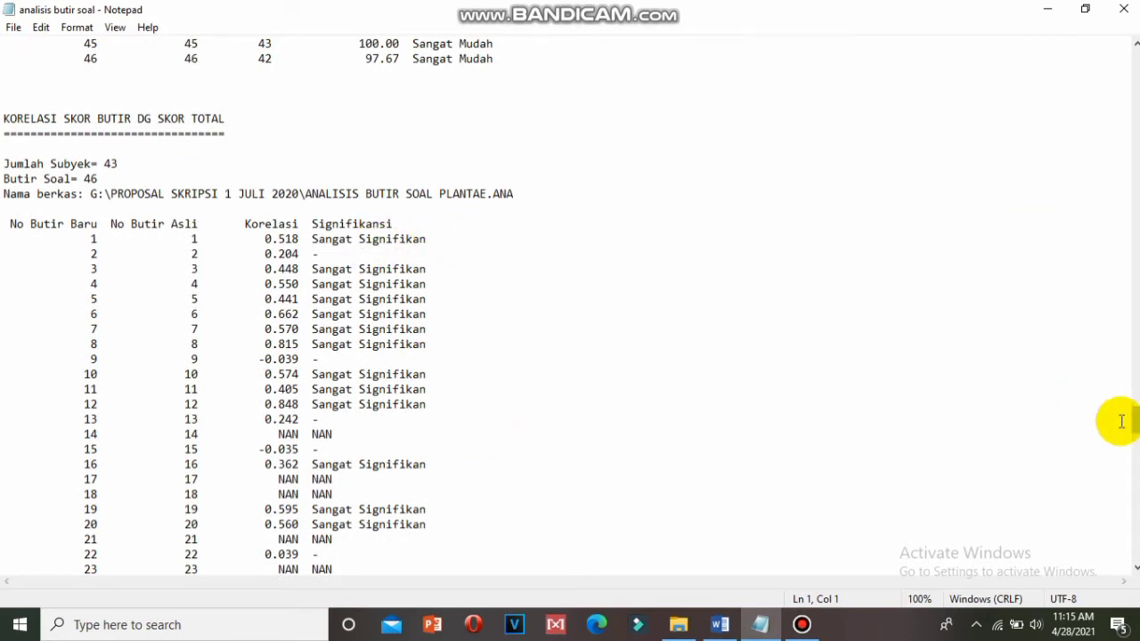
{"action": "left_click_drag", "start_coordinate": [1135, 419], "coordinate": [1136, 426]}
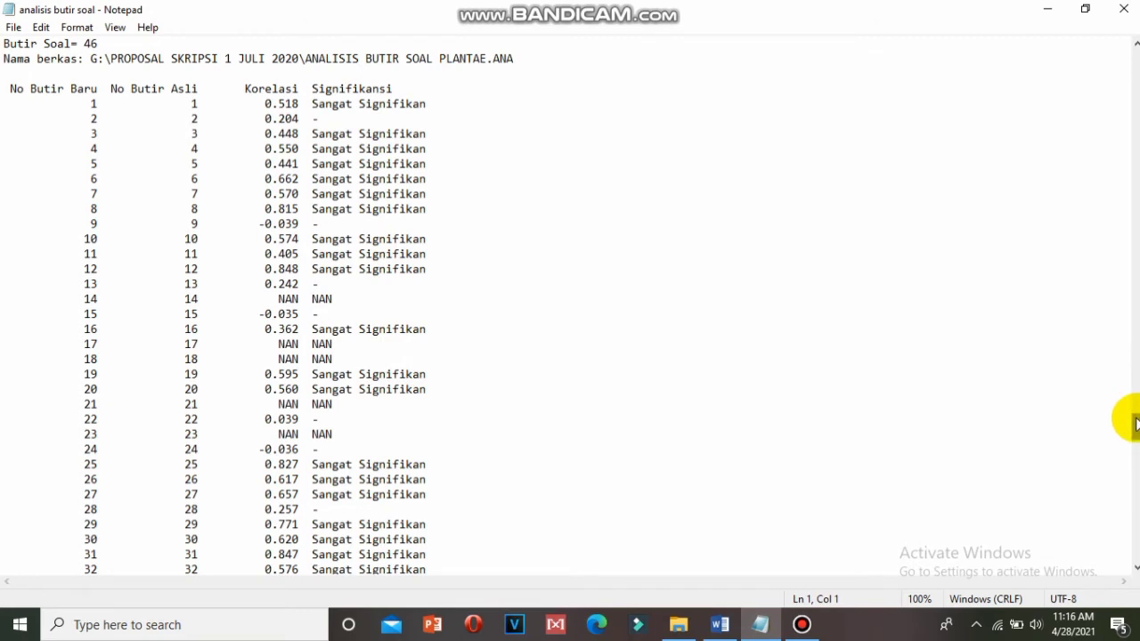
{"action": "scroll", "coordinate": [1137, 419], "scroll_direction": "down", "scroll_amount": 6}
{"action": "scroll", "coordinate": [1130, 436], "scroll_direction": "down", "scroll_amount": 2}
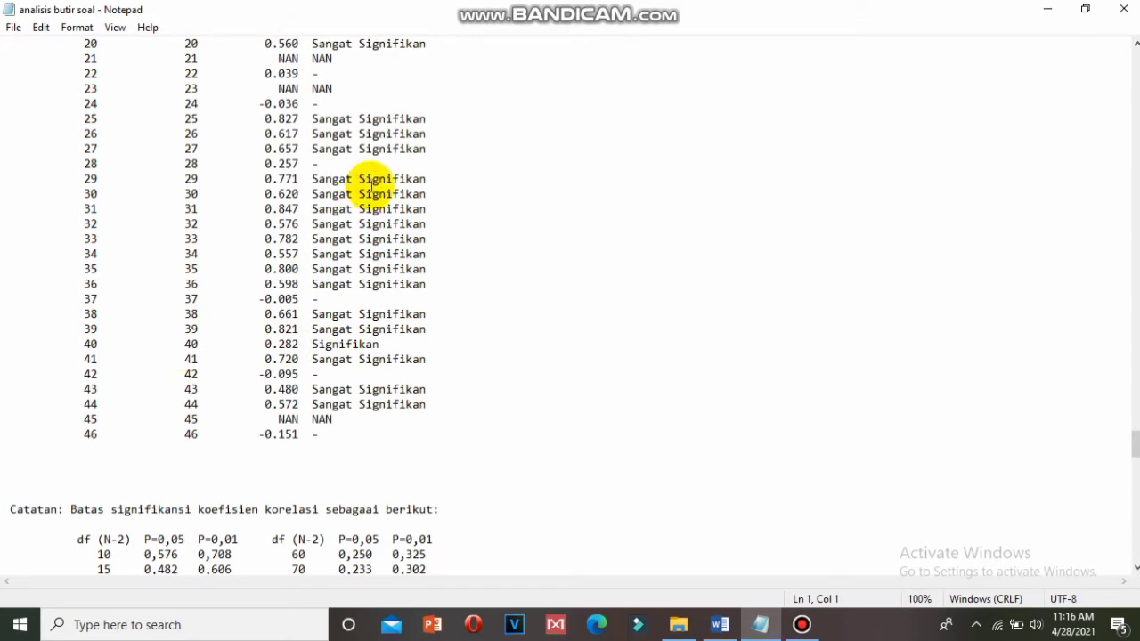
{"action": "scroll", "coordinate": [1135, 443], "scroll_direction": "up", "scroll_amount": 11}
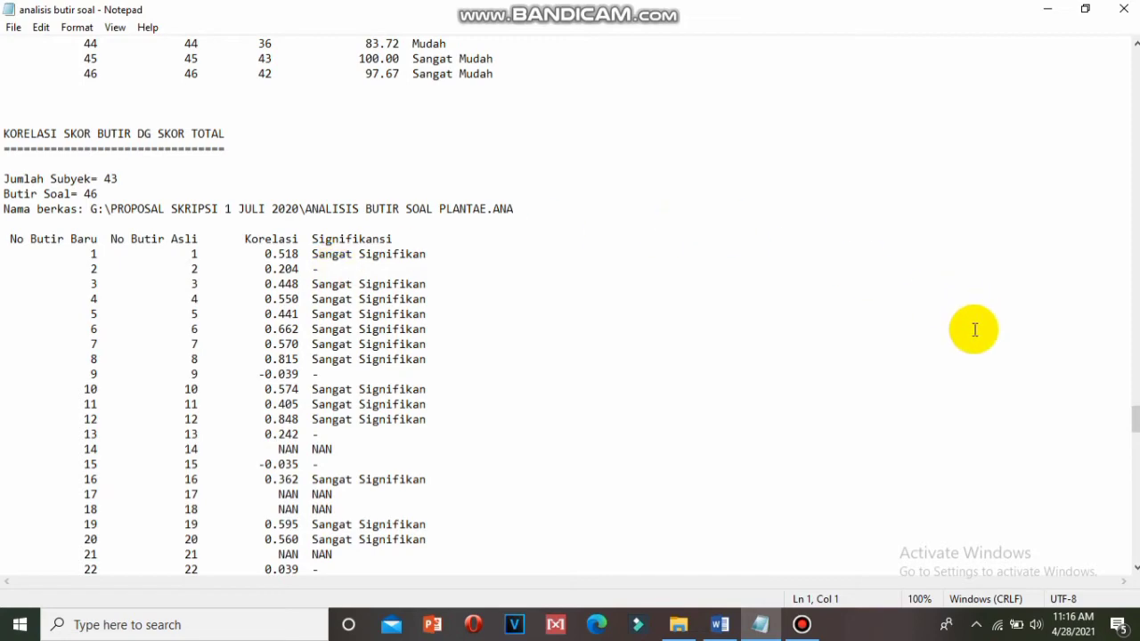
Look up the Reliabilitas criteria in the Word document and compare them with the Reliabilitas Tes value highlighted in the Notepad report.
{"action": "left_click", "coordinate": [722, 625]}
{"action": "left_click_drag", "start_coordinate": [1134, 201], "coordinate": [1126, 264]}
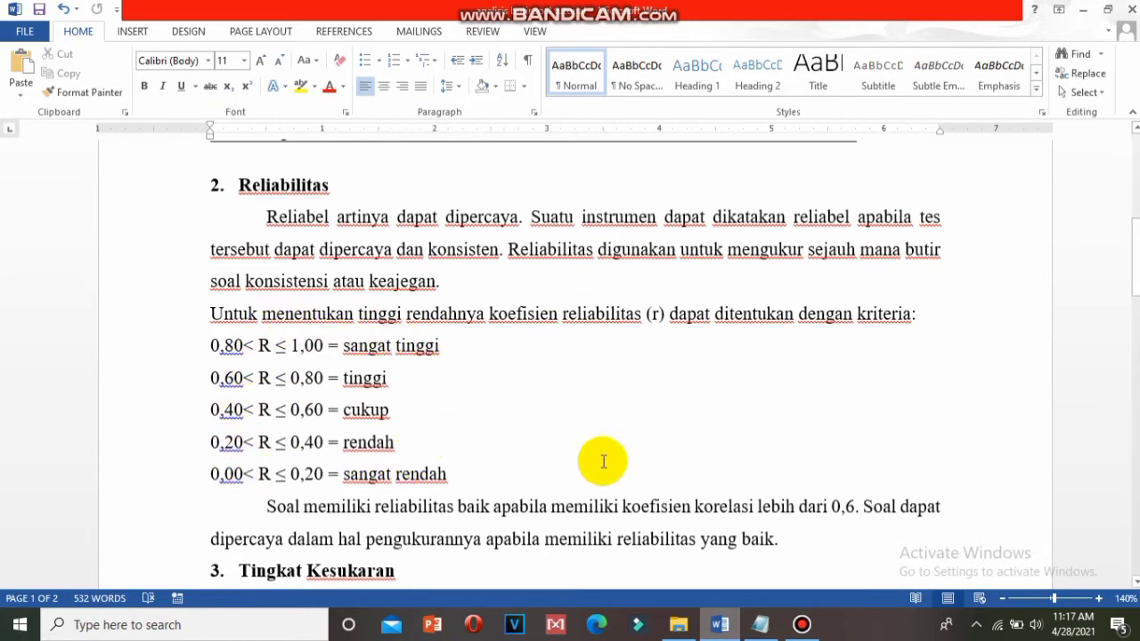
{"action": "left_click", "coordinate": [760, 626]}
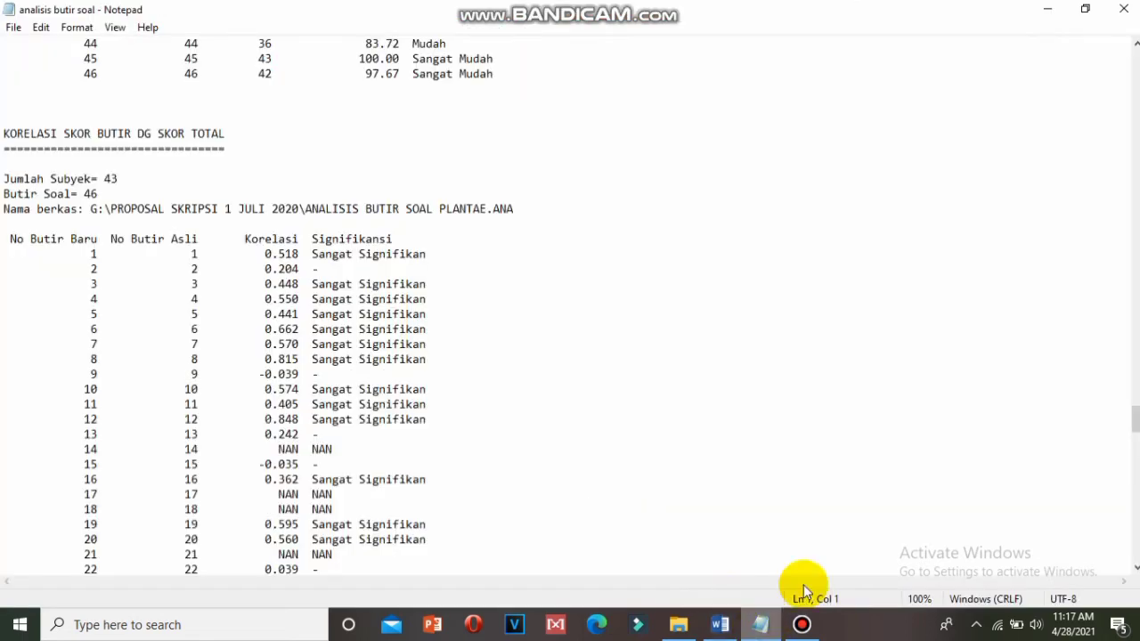
{"action": "left_click_drag", "start_coordinate": [1132, 414], "coordinate": [1132, 94]}
{"action": "left_click_drag", "start_coordinate": [125, 359], "coordinate": [167, 357]}
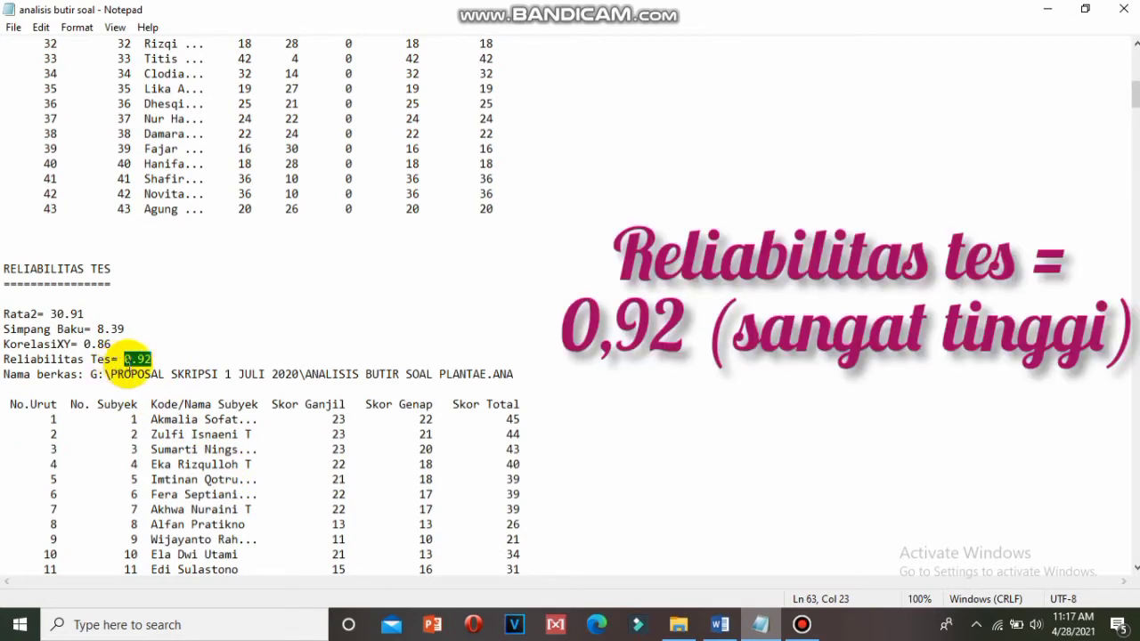
{"action": "left_click", "coordinate": [156, 361]}
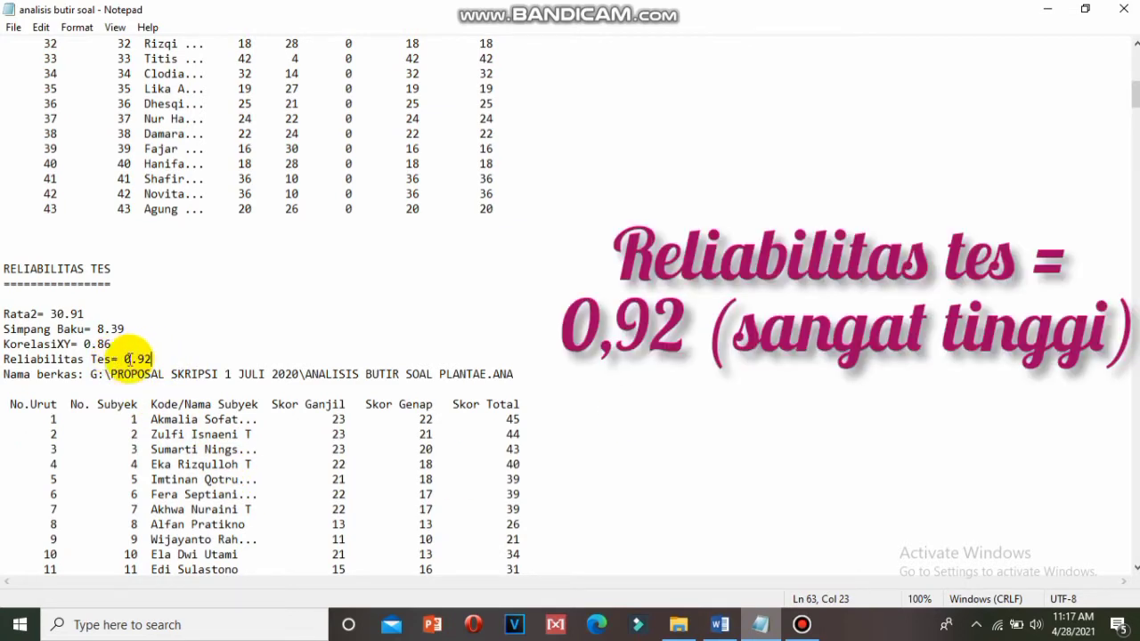
{"action": "left_click_drag", "start_coordinate": [130, 359], "coordinate": [155, 358]}
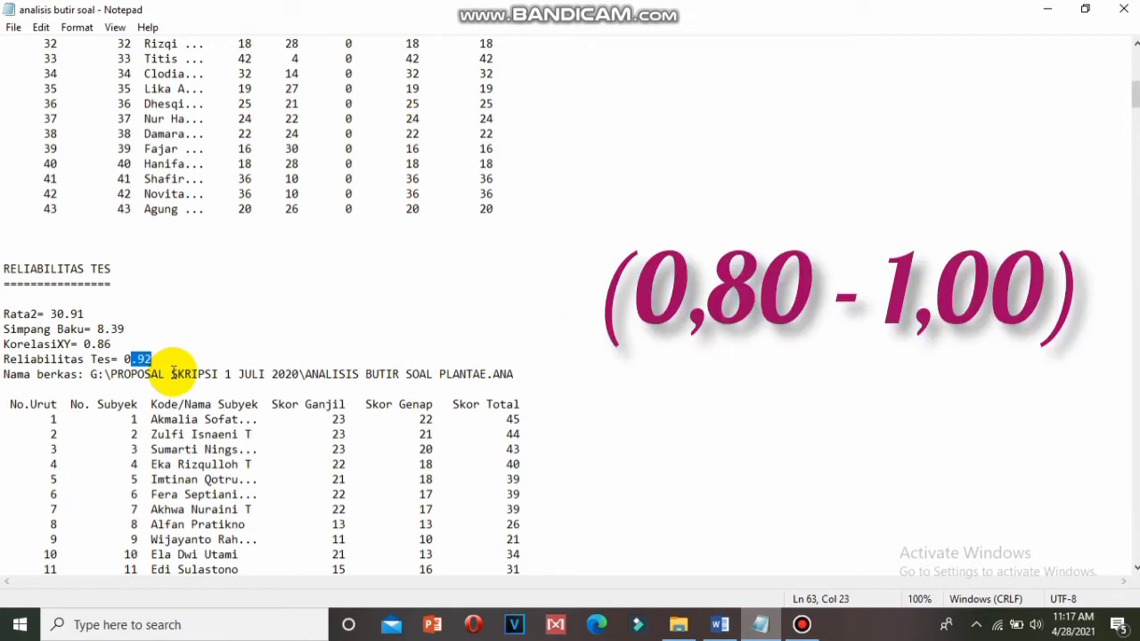
{"action": "left_click", "coordinate": [172, 374]}
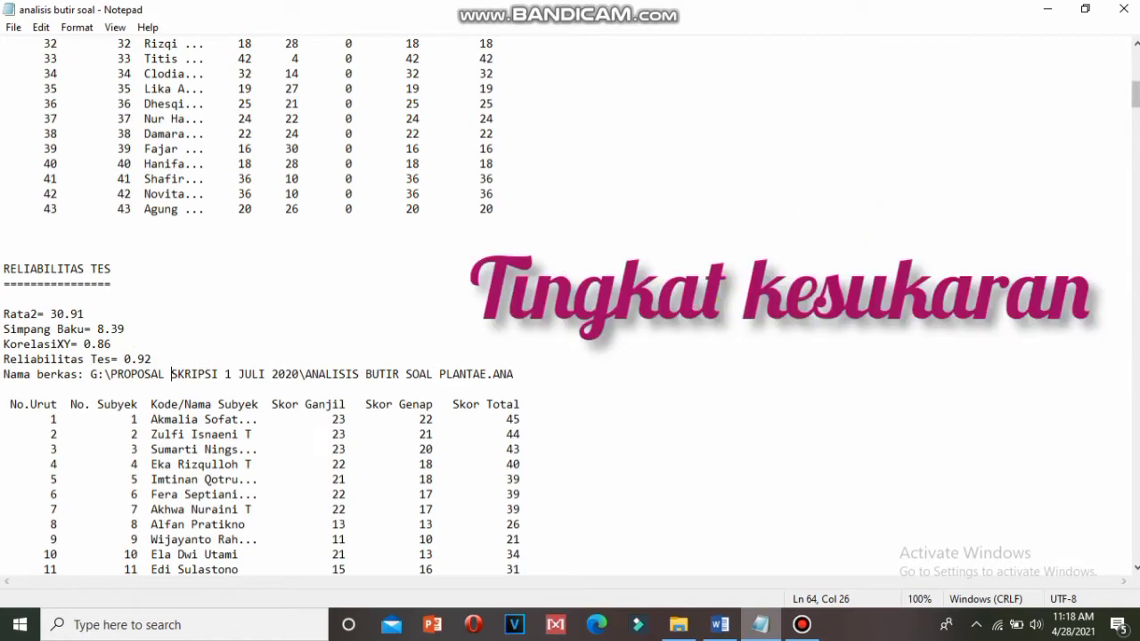
Examine the Tkt. Kesukaran table, highlighting the Tafsiran ratings of items 3 and 16.
{"action": "left_click_drag", "start_coordinate": [1129, 97], "coordinate": [1134, 397]}
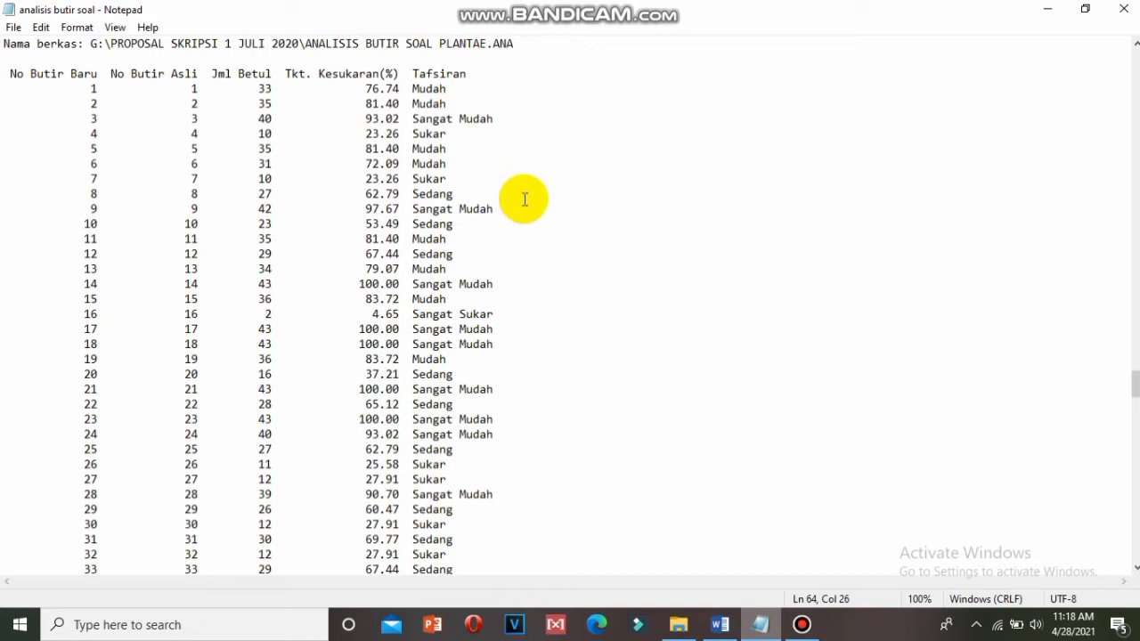
{"action": "left_click_drag", "start_coordinate": [419, 118], "coordinate": [538, 114]}
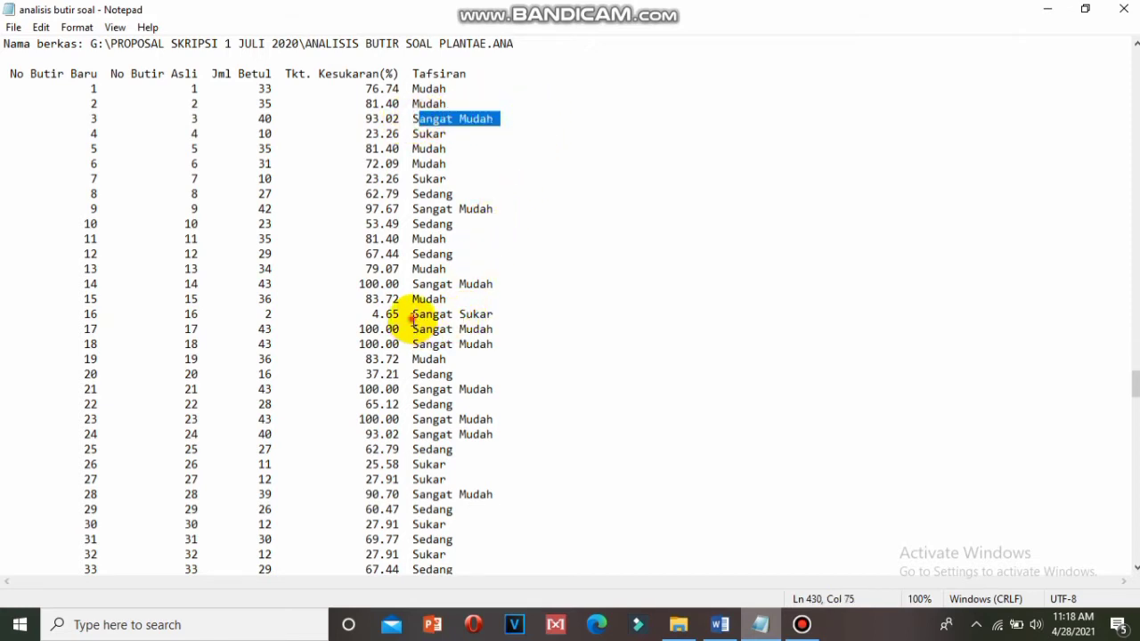
{"action": "left_click_drag", "start_coordinate": [414, 315], "coordinate": [514, 316]}
{"action": "left_click", "coordinate": [514, 317]}
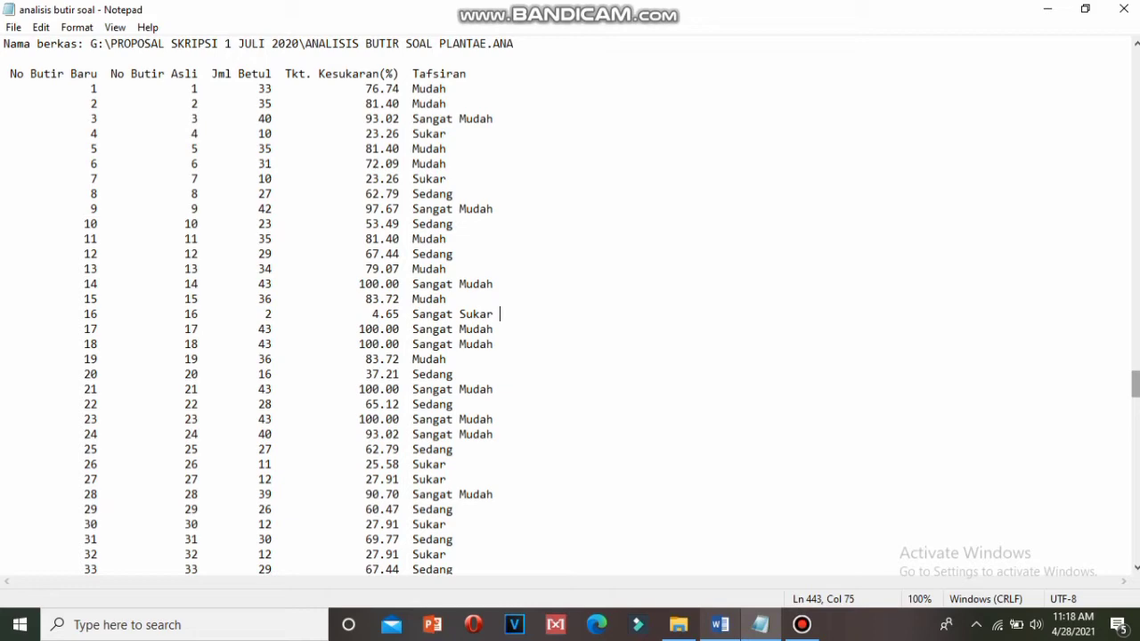
Find the DAYA PEMBEDA table in the report and review the Daya Beda criteria in the Word document.
{"action": "left_click_drag", "start_coordinate": [1135, 384], "coordinate": [1135, 337]}
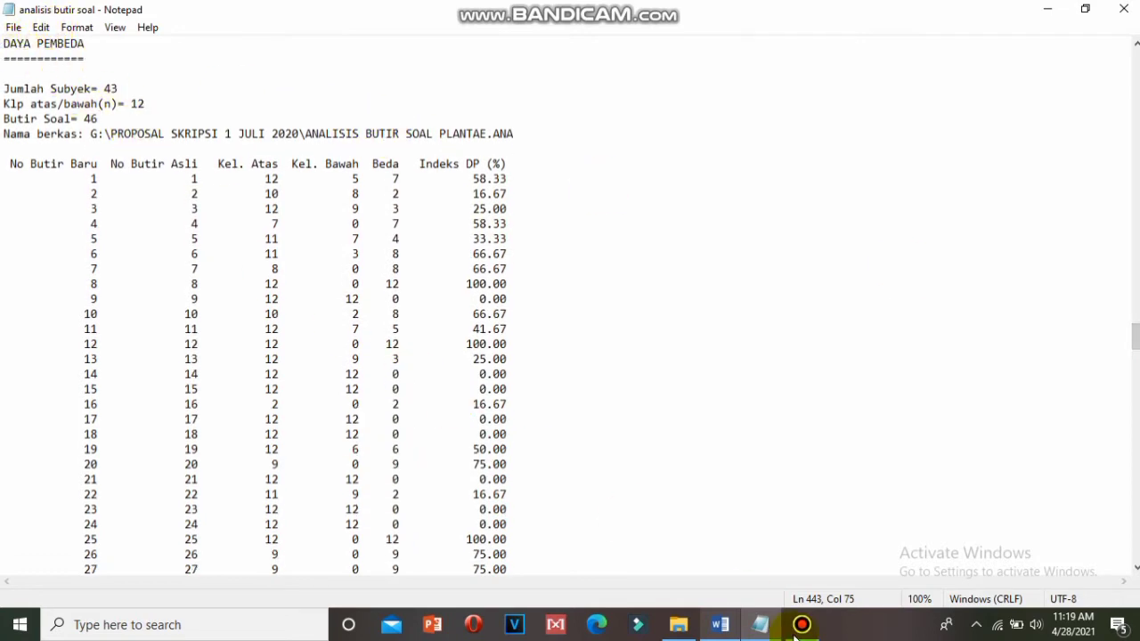
{"action": "left_click", "coordinate": [720, 624]}
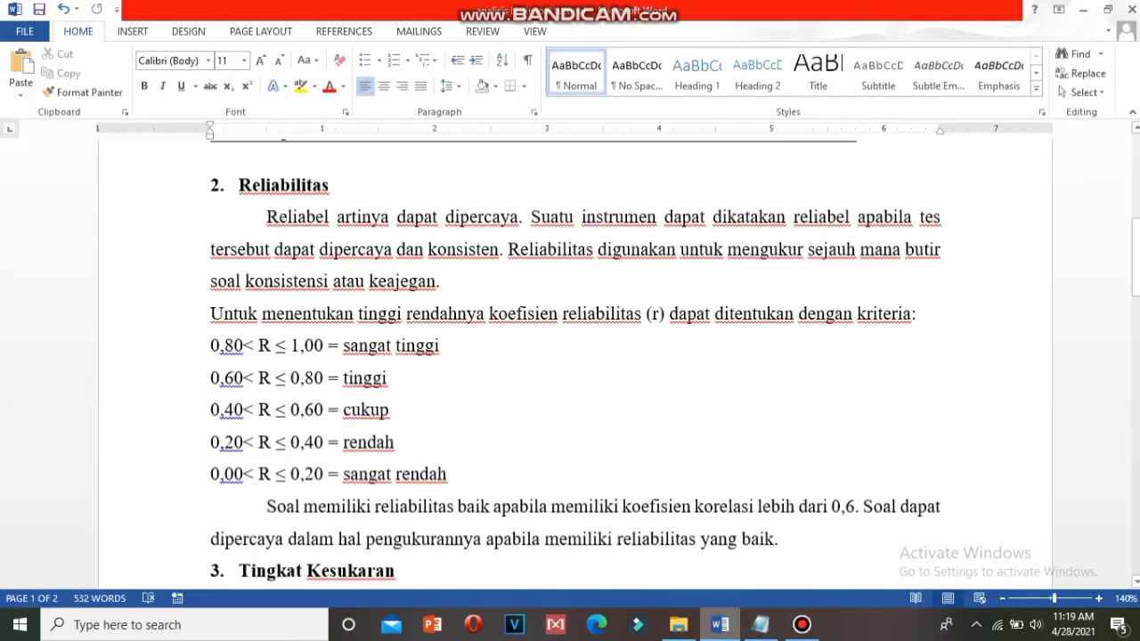
{"action": "left_click_drag", "start_coordinate": [1129, 242], "coordinate": [1134, 406]}
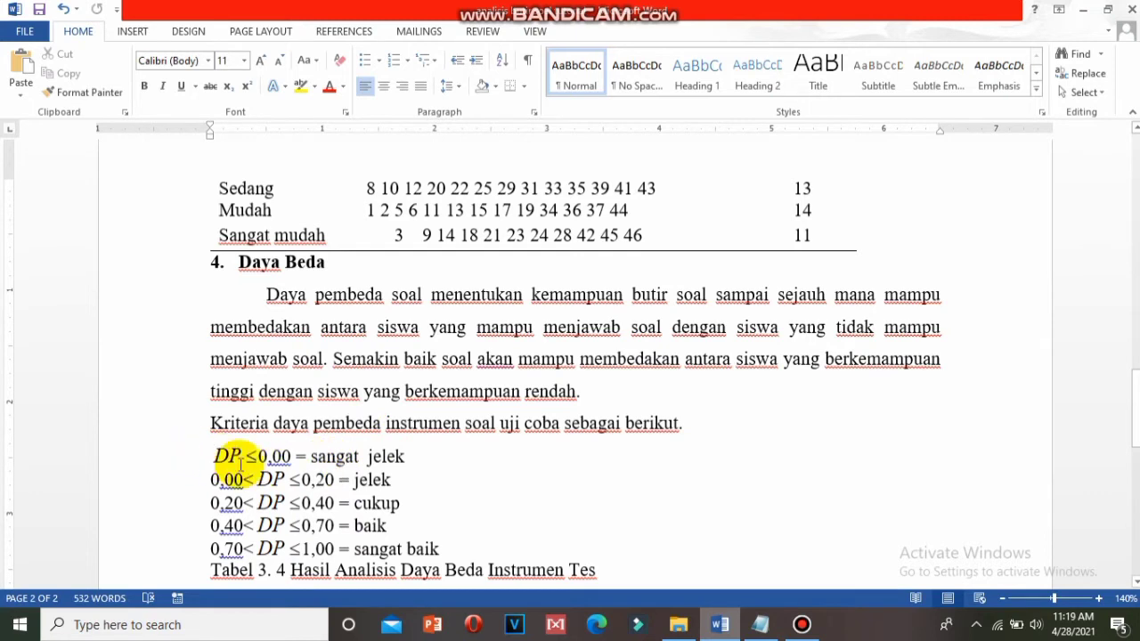
{"action": "left_click", "coordinate": [417, 496]}
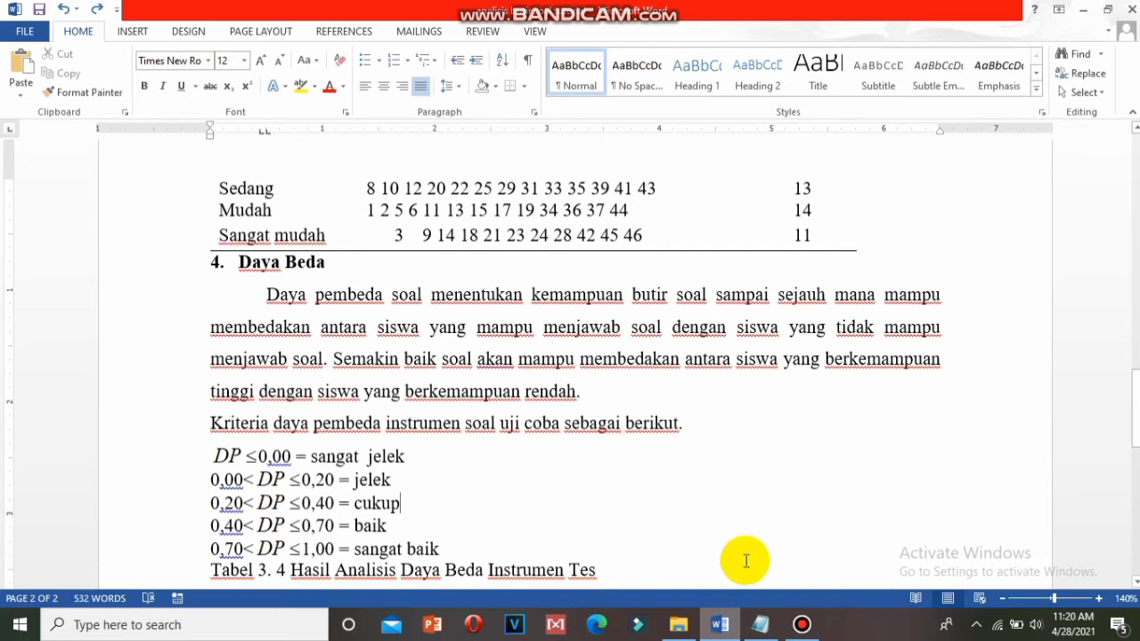
Switch back to the Notepad report and highlight the DAYA PEMBEDA rows of items 1 and 16 to interpret their index.
{"action": "left_click", "coordinate": [759, 625]}
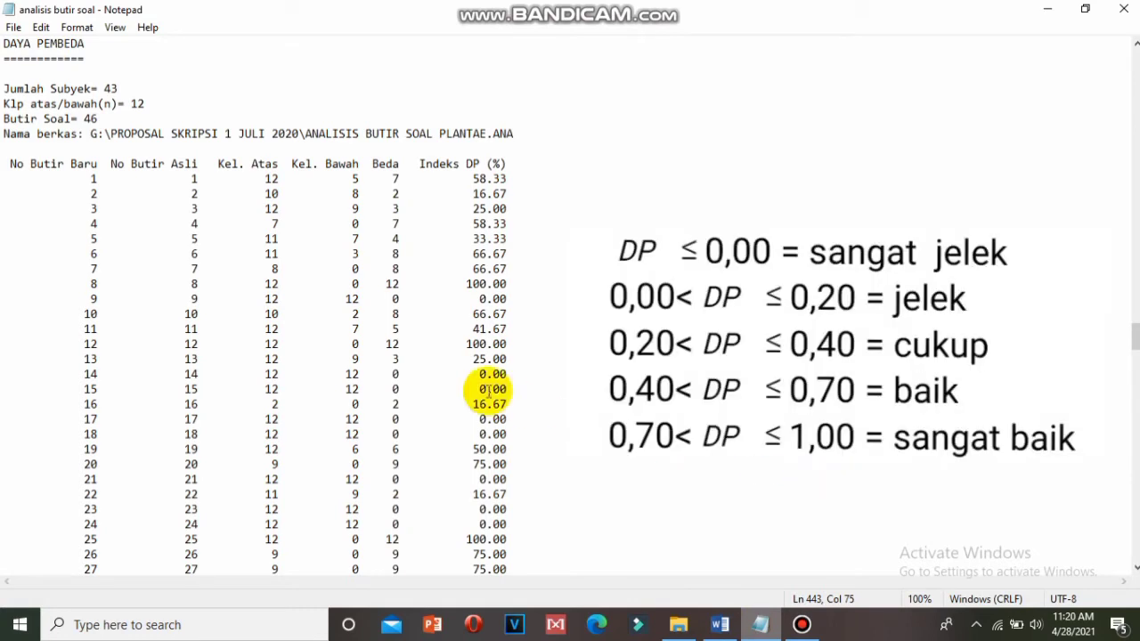
{"action": "left_click_drag", "start_coordinate": [78, 176], "coordinate": [523, 177]}
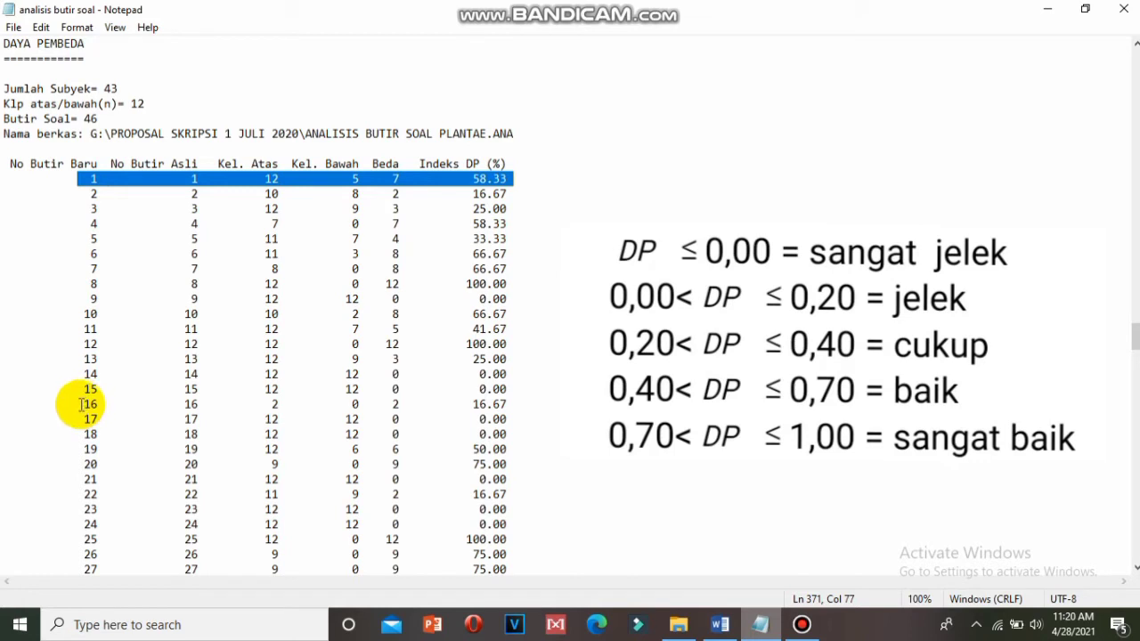
{"action": "left_click_drag", "start_coordinate": [82, 404], "coordinate": [515, 404]}
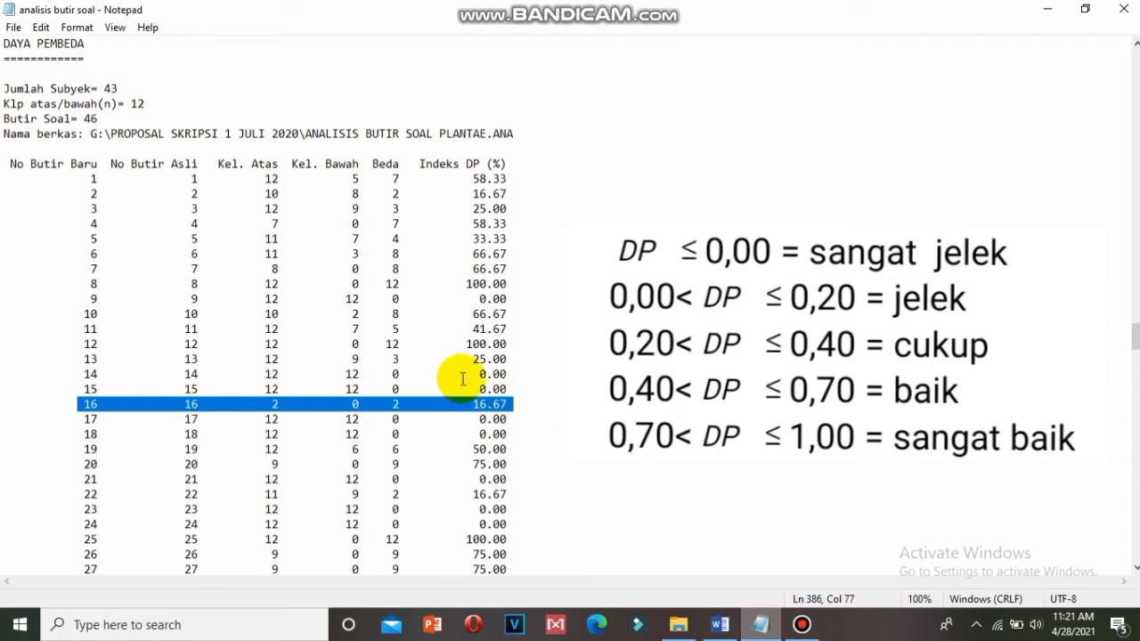
{"action": "left_click", "coordinate": [523, 374]}
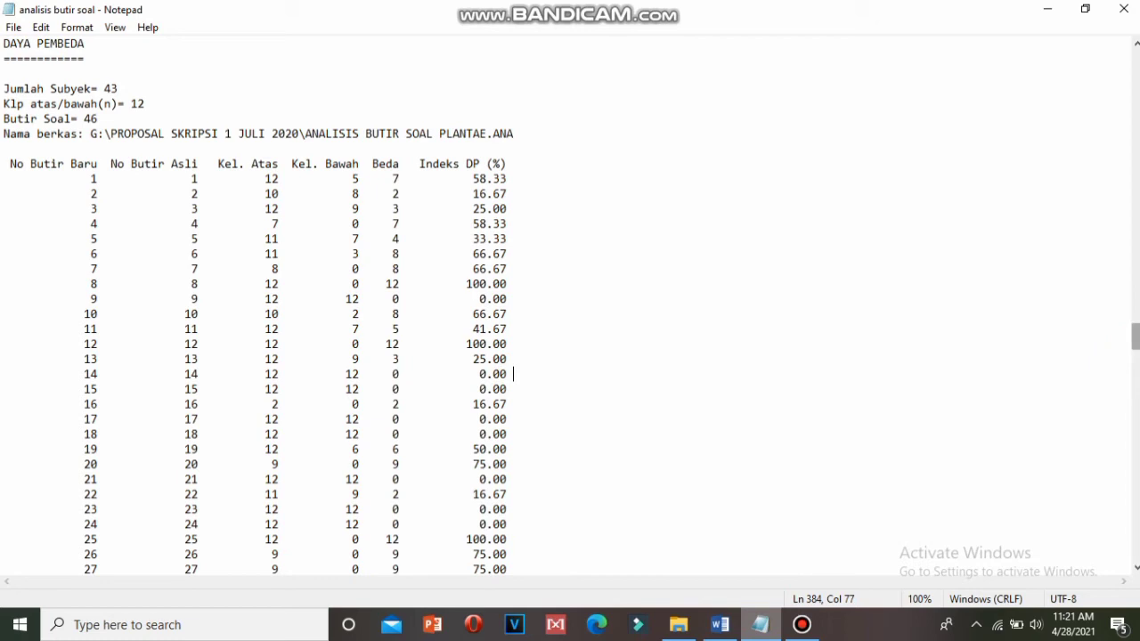
Return to the Word document and review the Daya Beda results in Tabel 3.4 and the Pretest-Posttest items in Tabel 3.5.
{"action": "left_click", "coordinate": [722, 625]}
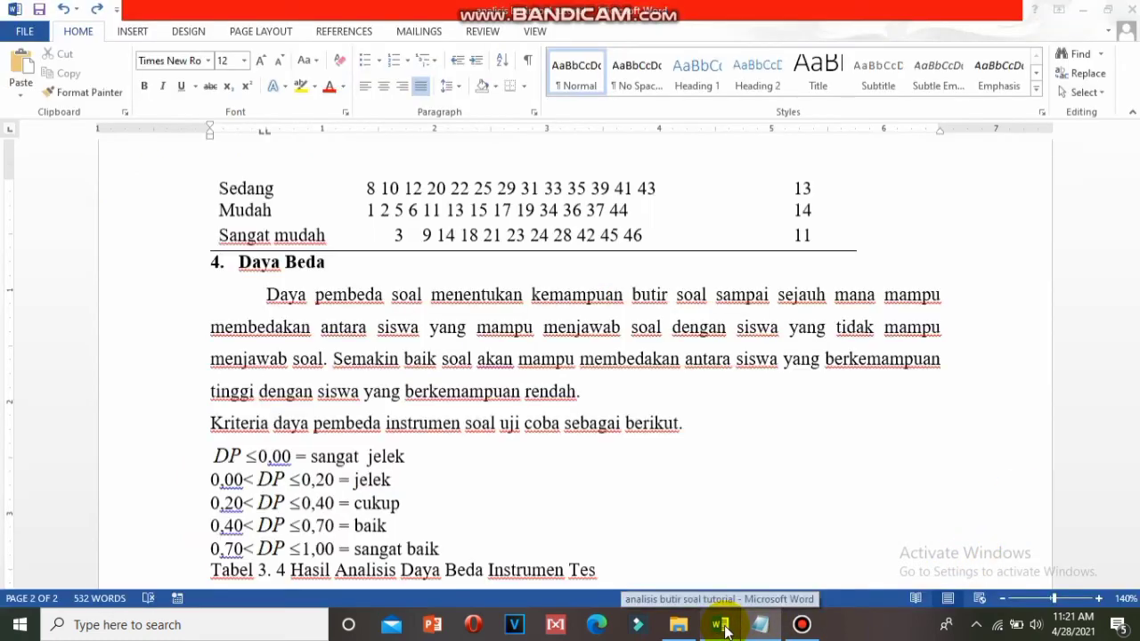
{"action": "left_click_drag", "start_coordinate": [1130, 396], "coordinate": [1136, 407]}
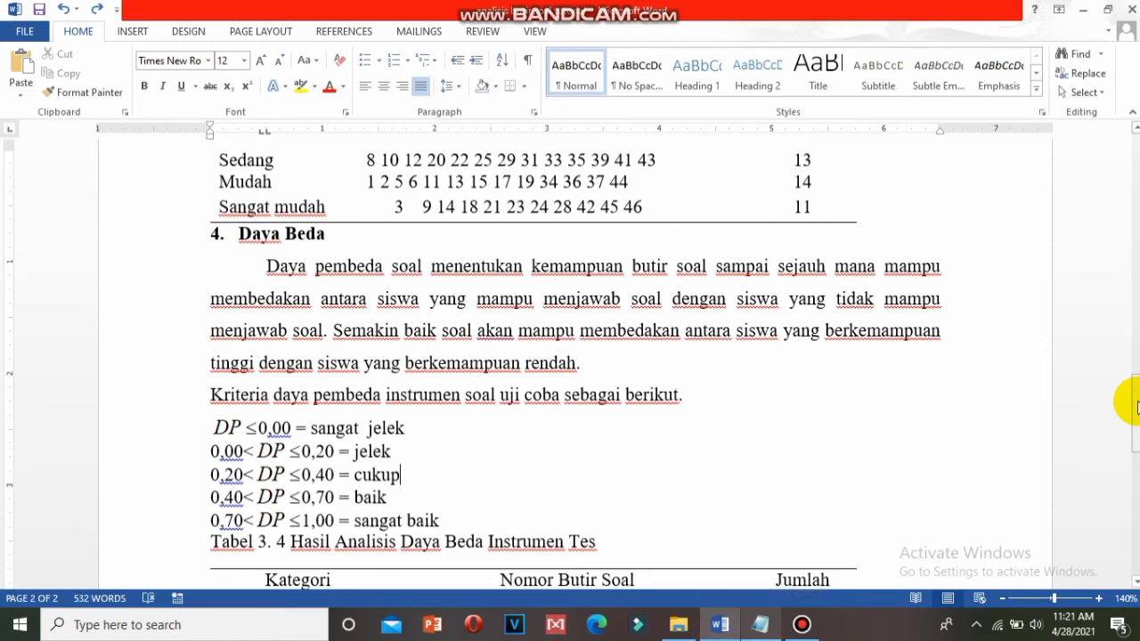
{"action": "left_click_drag", "start_coordinate": [1137, 407], "coordinate": [1118, 477]}
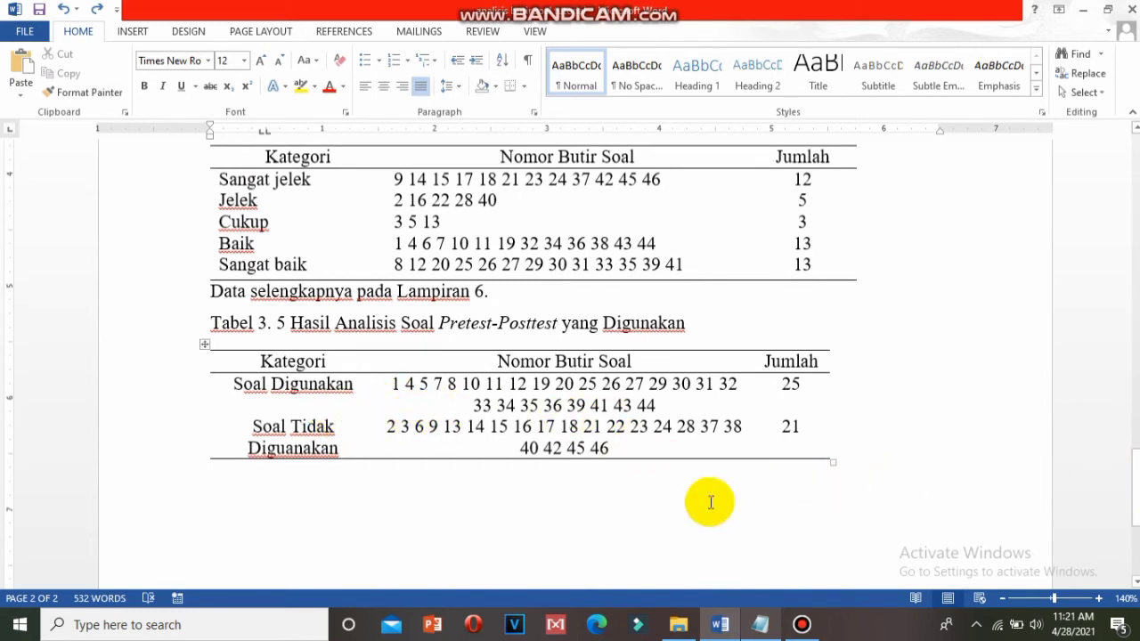
Switch back to the analysis report in Notepad at the DAYA PEMBEDA table.
{"action": "left_click", "coordinate": [760, 624]}
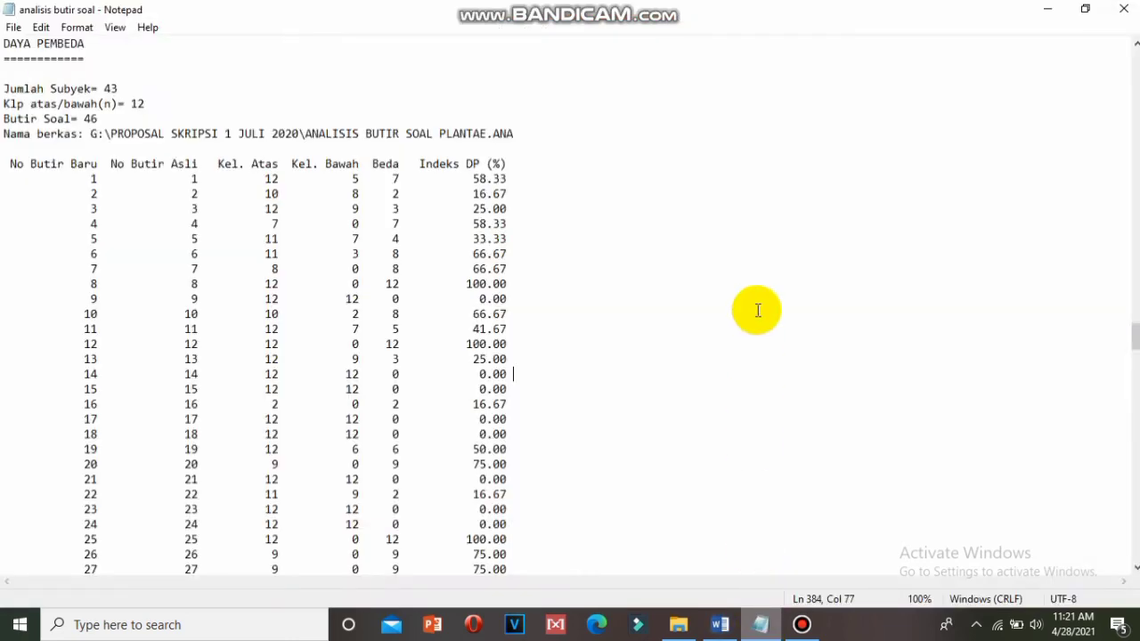
{"action": "left_click", "coordinate": [1136, 335]}
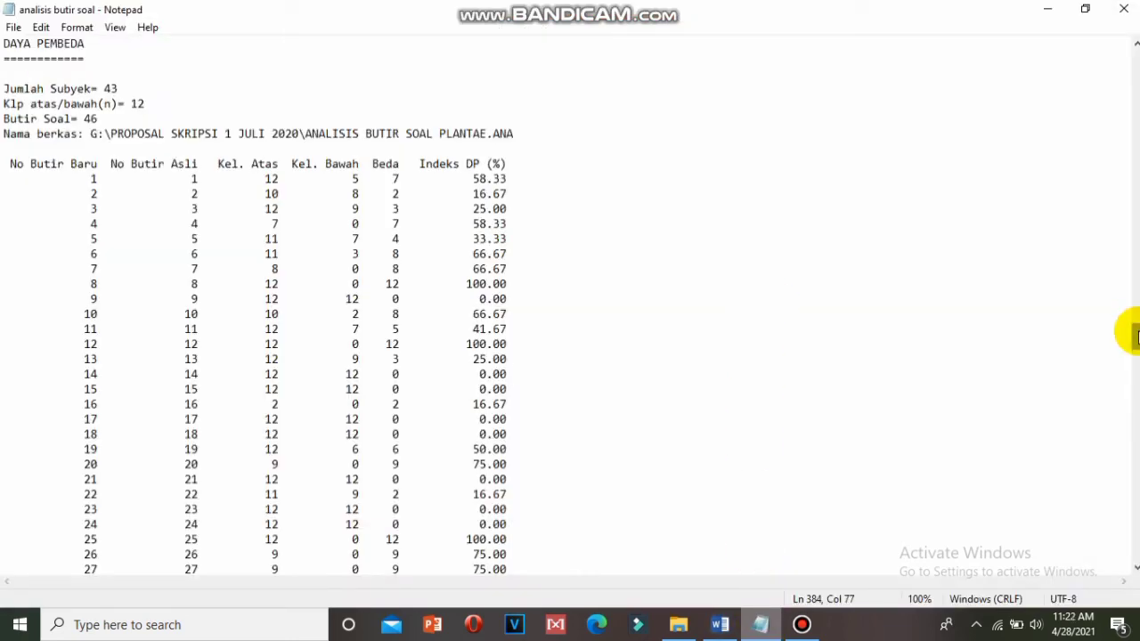